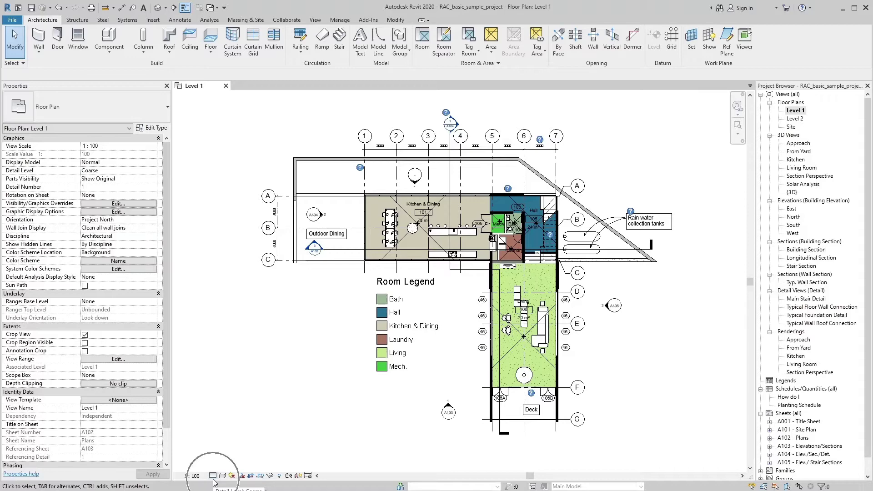
Check the Detail Level control on the view bar before returning to the Home screen.
click(213, 477)
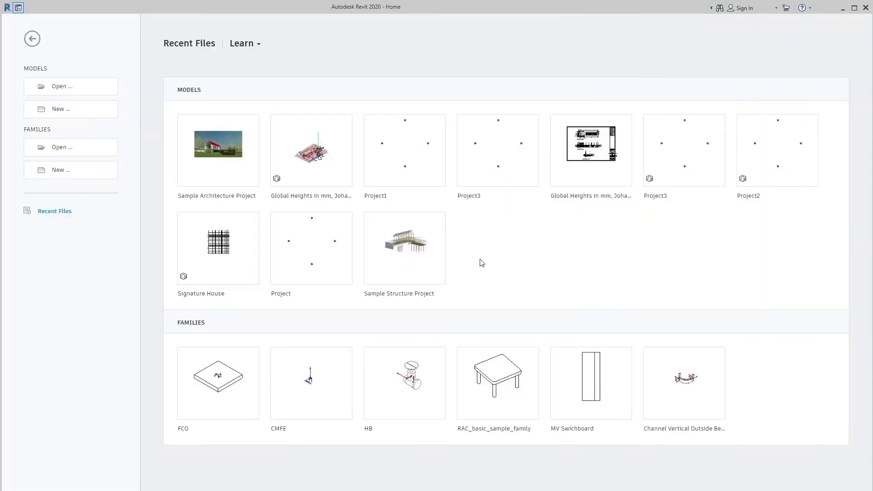
Create a new project from the Architectural Template.
click(77, 112)
click(420, 233)
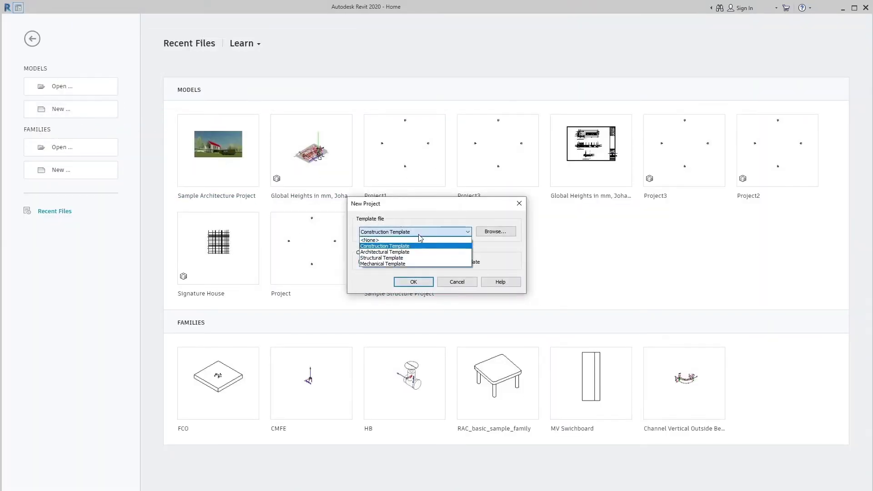
click(418, 252)
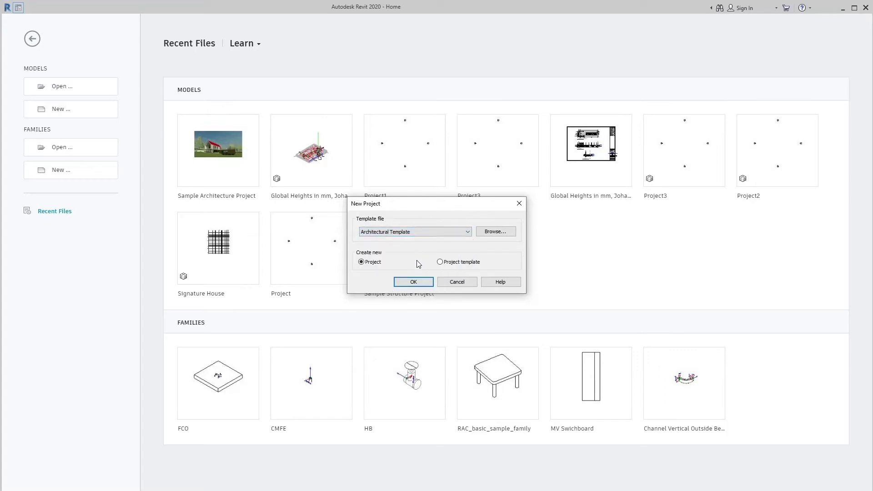
click(418, 282)
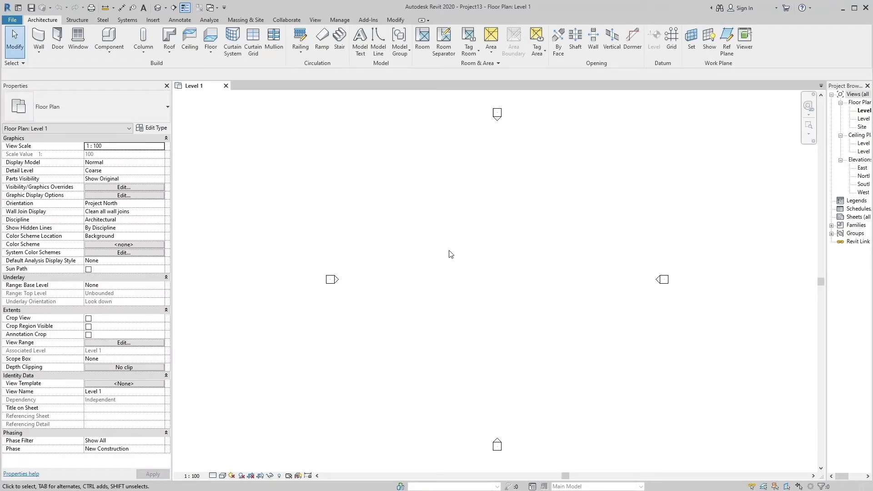
Draw a straight Exterior - Brick on CMU wall on Level 1.
click(42, 38)
click(66, 101)
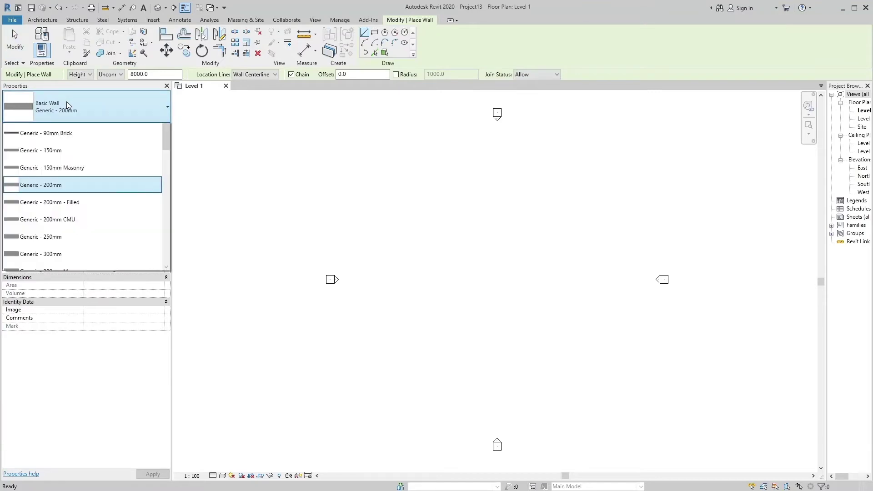
scroll(69, 171, up, 3)
click(55, 187)
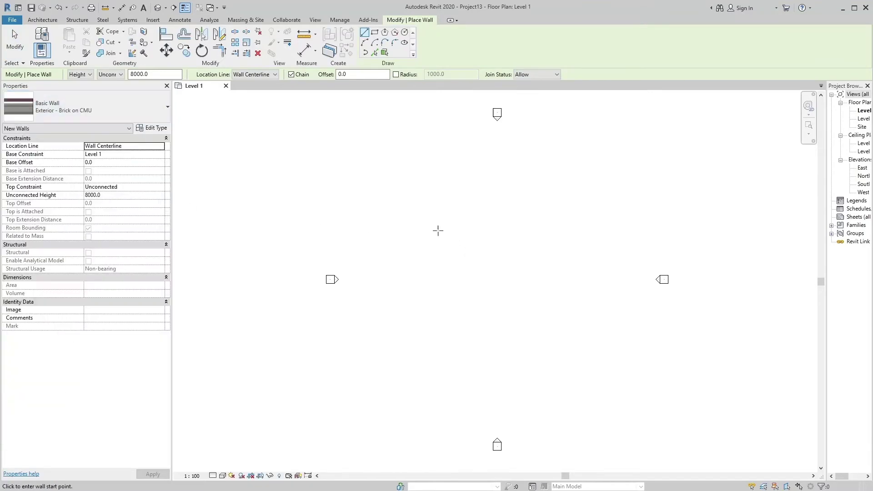
click(437, 231)
click(512, 233)
key(Escape)
key(Escape)
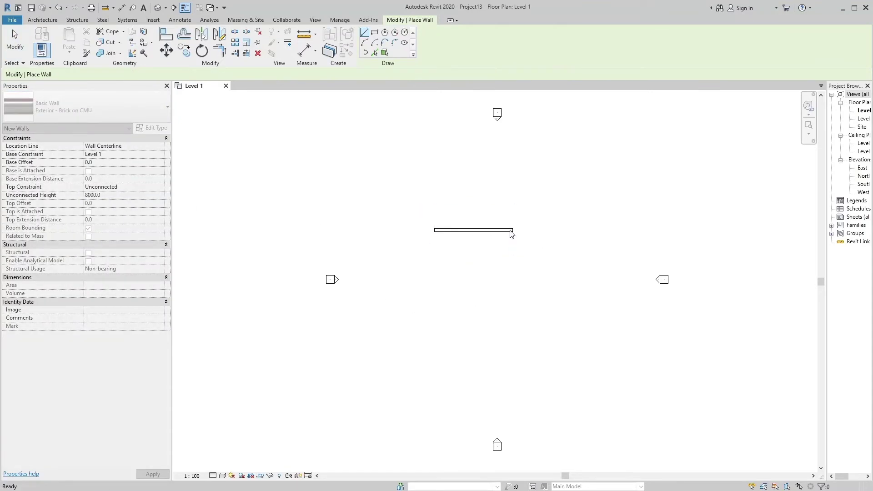
scroll(486, 242, up, 3)
scroll(479, 244, up, 2)
scroll(481, 245, up, 1)
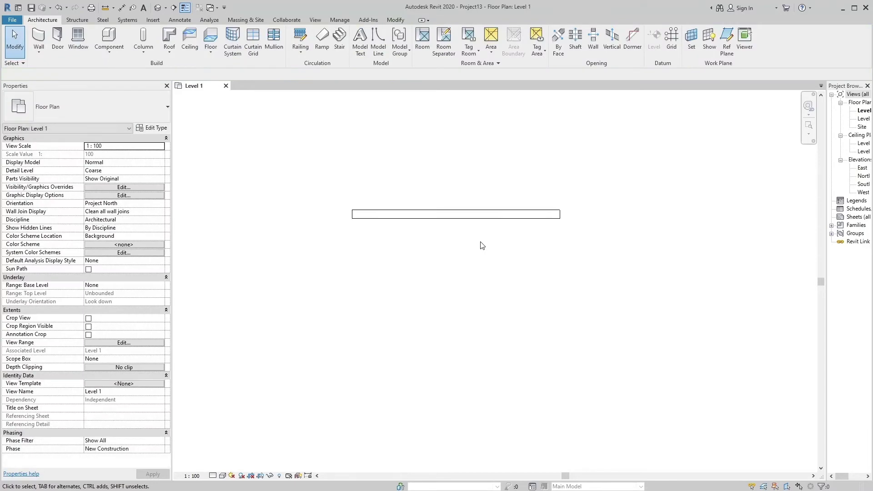
scroll(481, 245, down, 1)
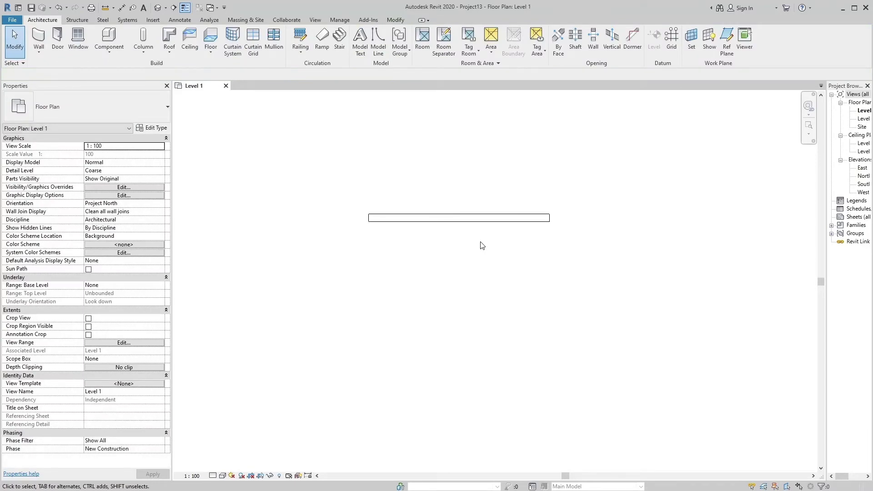
Place a single-flush door in the middle of the wall.
click(58, 38)
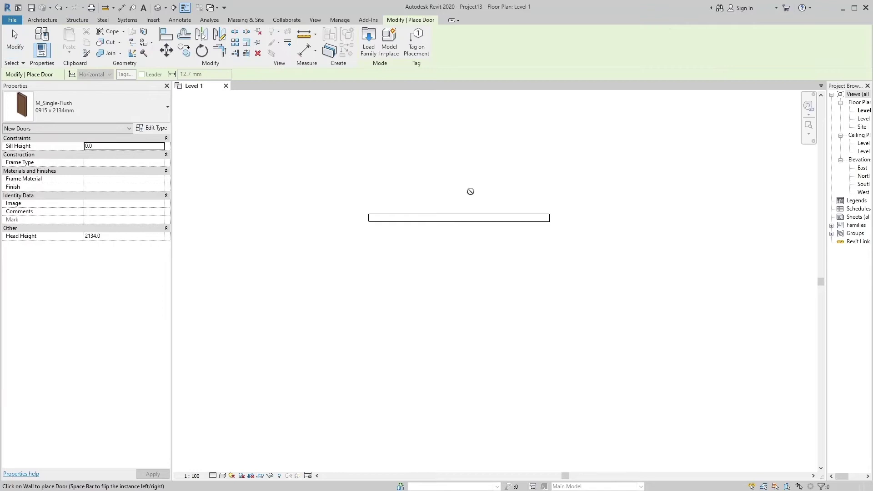
click(458, 218)
key(Escape)
key(Escape)
scroll(455, 250, up, 1)
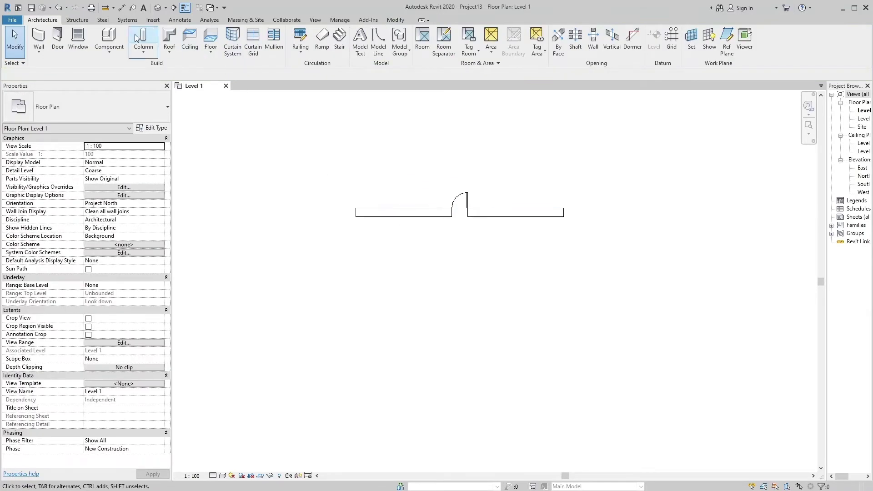
Draw a Rectangular Duct Default at middle elevation 0 running below the wall.
click(128, 22)
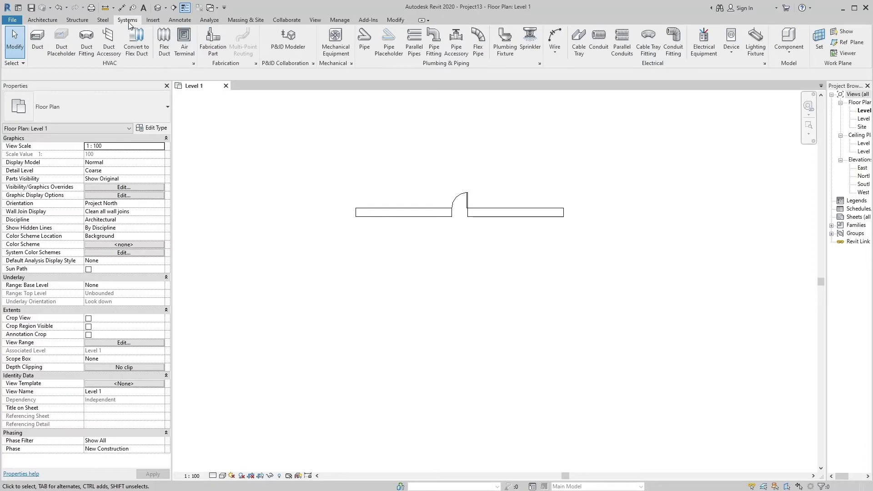
click(42, 41)
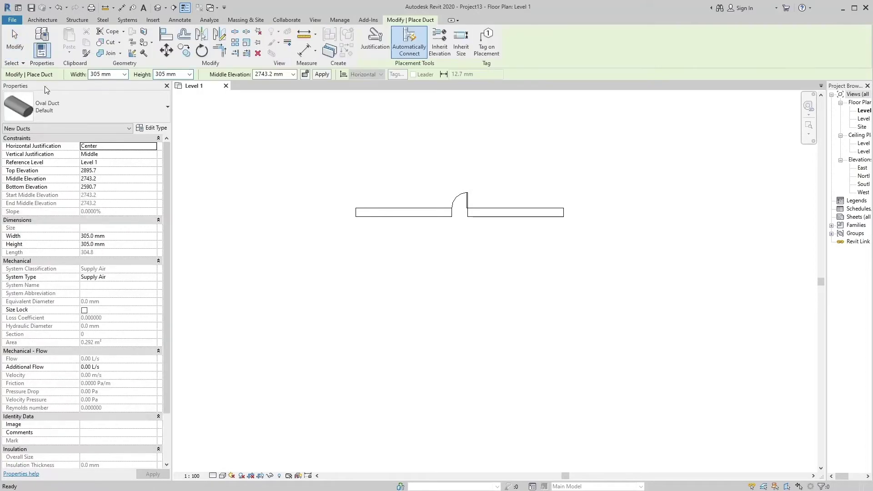
click(48, 106)
click(59, 180)
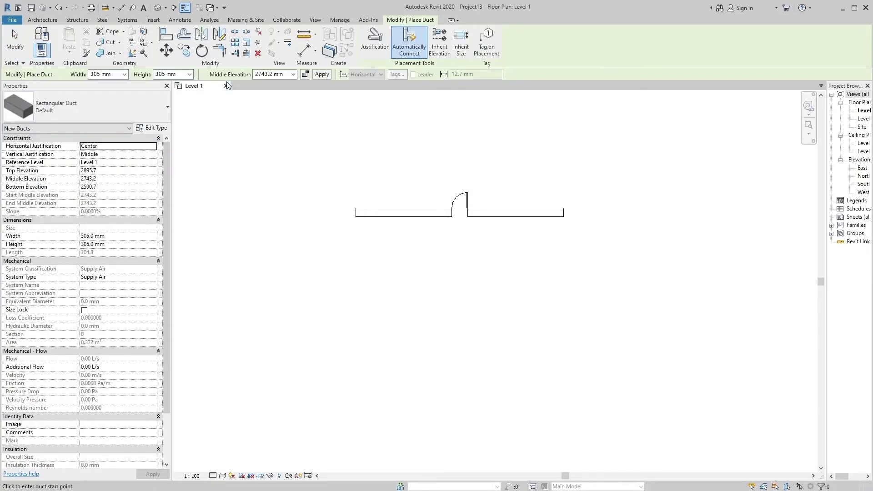
double_click(273, 74)
text(0)
key(Return)
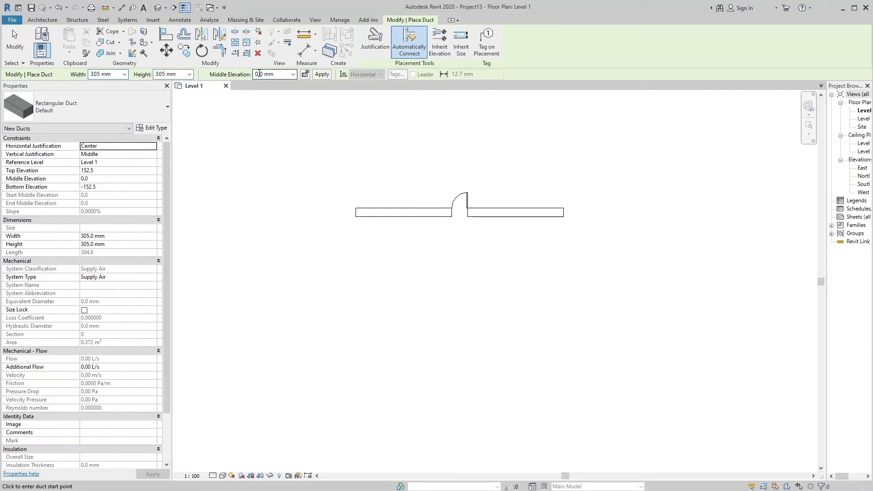
click(354, 306)
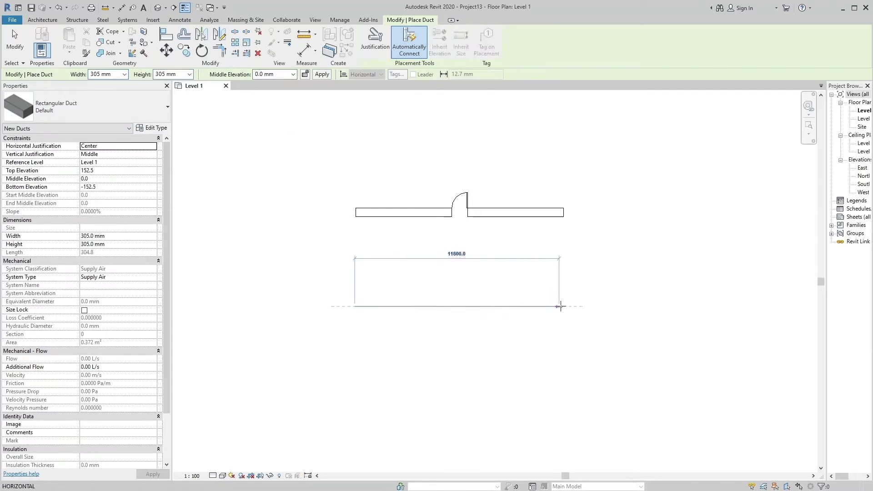
click(564, 306)
key(Escape)
key(Escape)
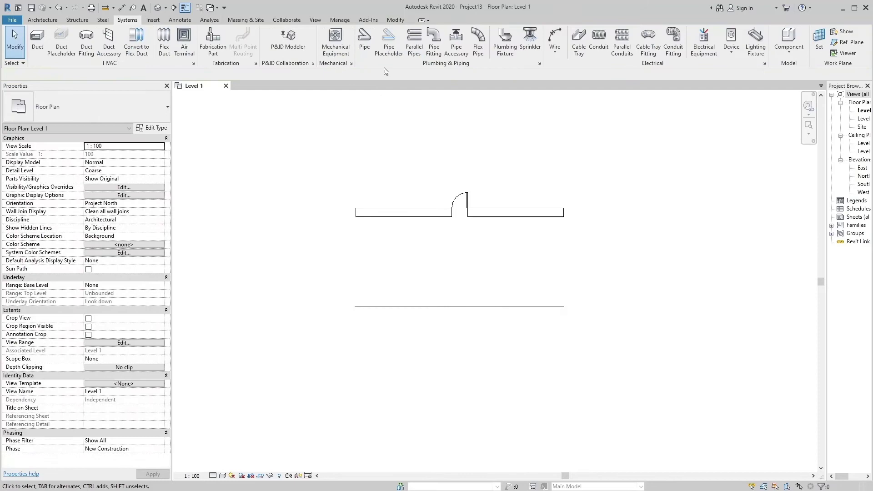
Draw a pipe at middle elevation 0 running parallel below the duct.
click(365, 49)
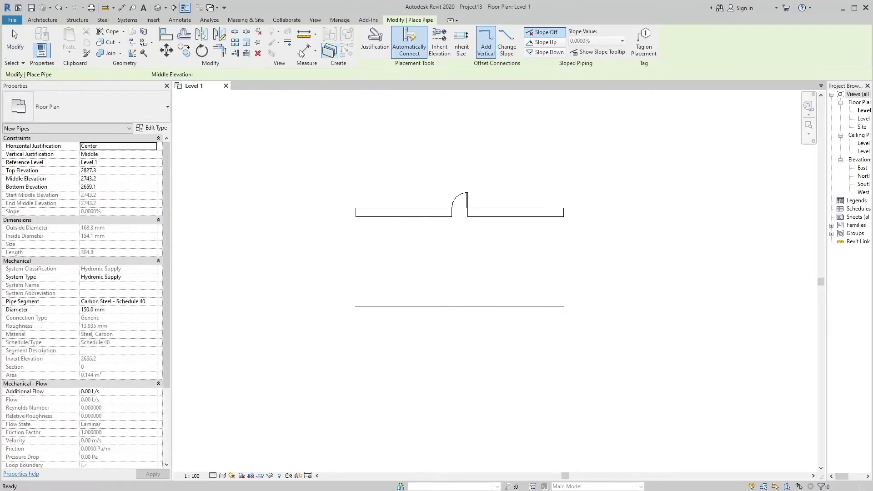
double_click(215, 74)
text(0)
key(Return)
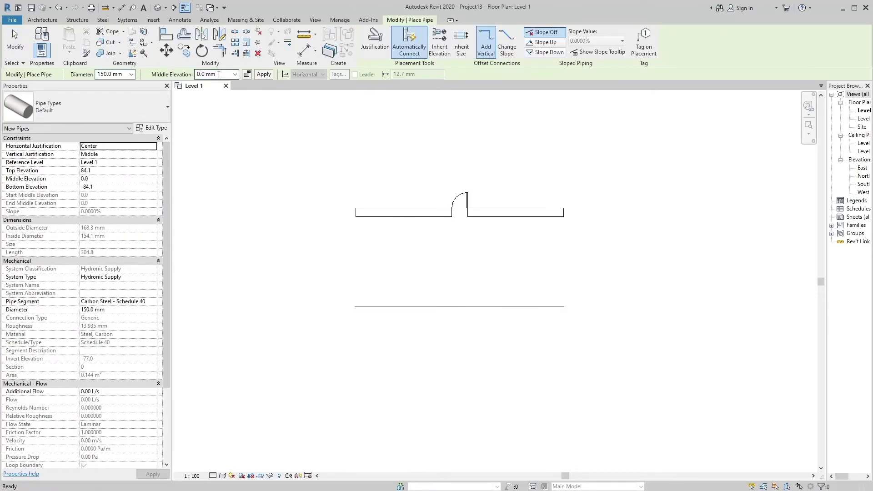
click(352, 392)
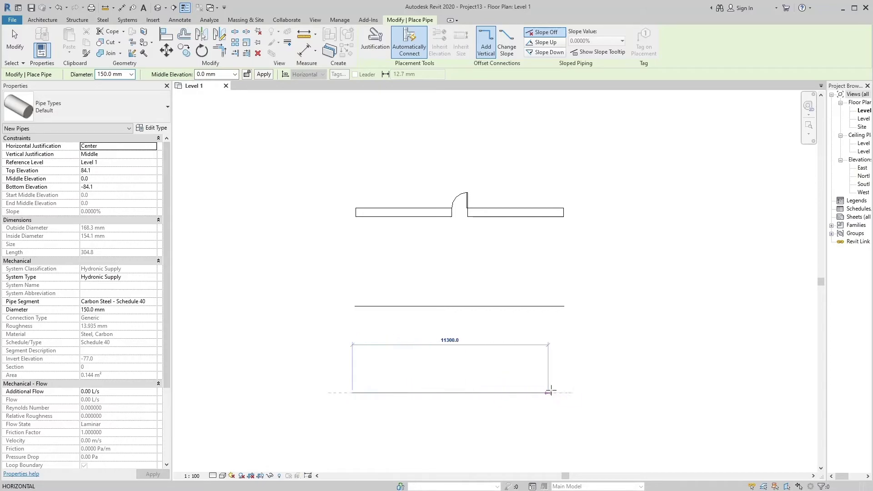
click(562, 392)
key(Escape)
key(Escape)
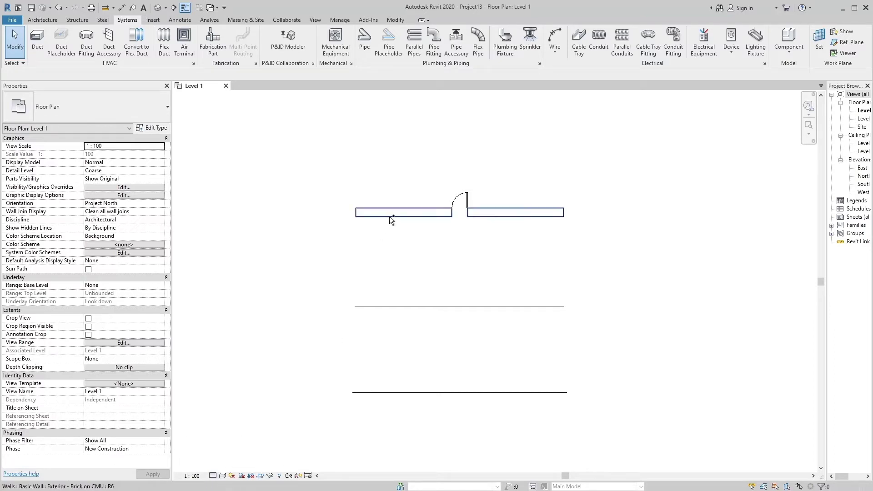
Switch the Level 1 plan to Medium detail and check how the wall, duct and pipe display.
click(390, 221)
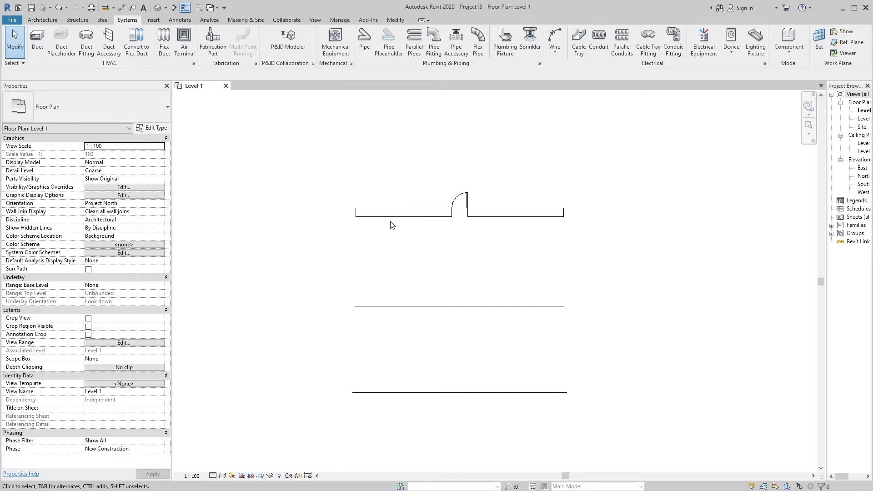
click(394, 312)
click(394, 404)
click(212, 476)
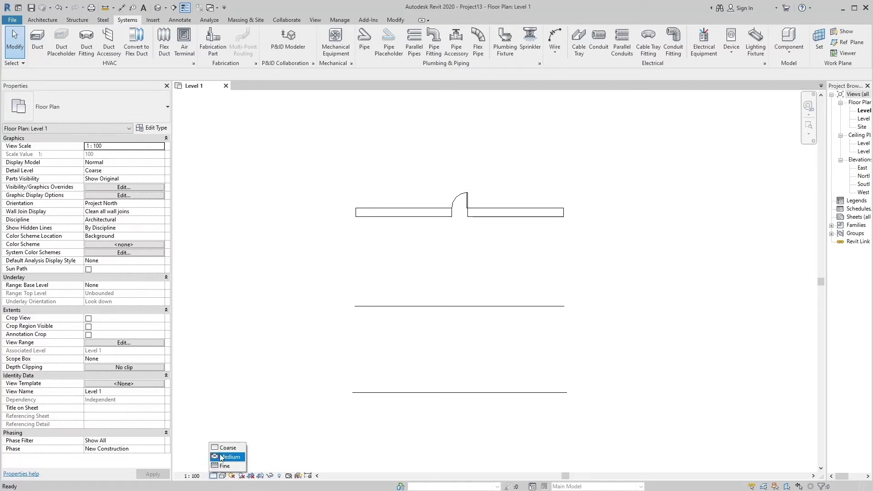
click(221, 456)
scroll(436, 256, up, 1)
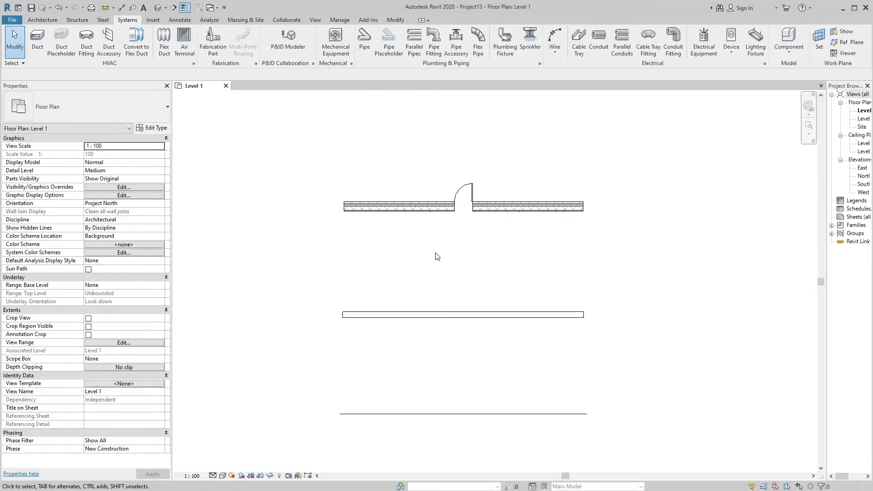
click(421, 220)
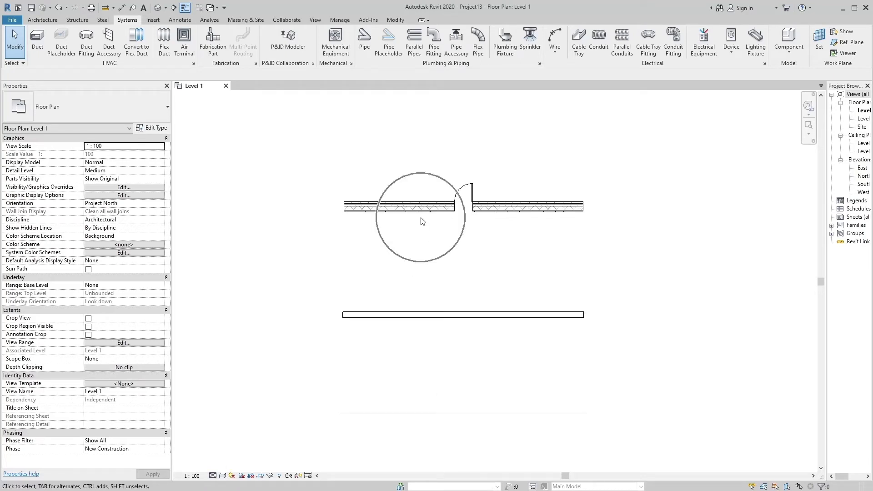
click(421, 221)
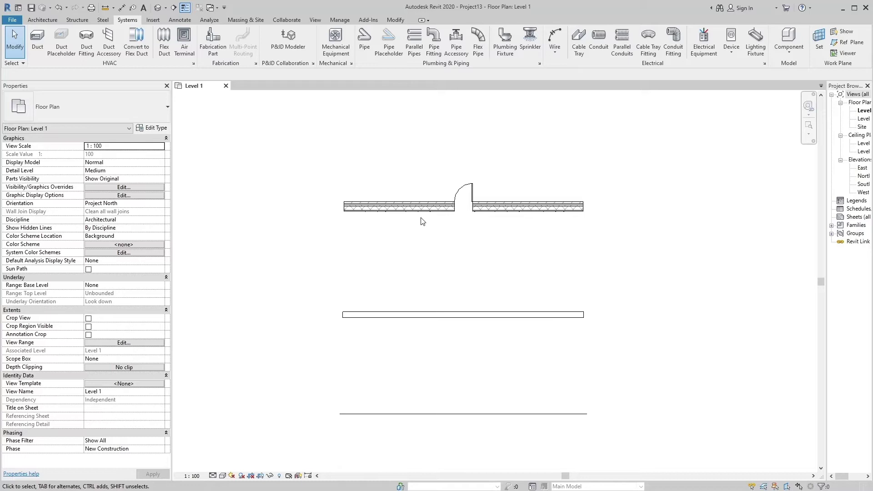
click(421, 221)
click(420, 330)
click(421, 331)
click(420, 330)
Switch the Level 1 plan to Fine detail and check the door wall.
click(213, 477)
click(223, 467)
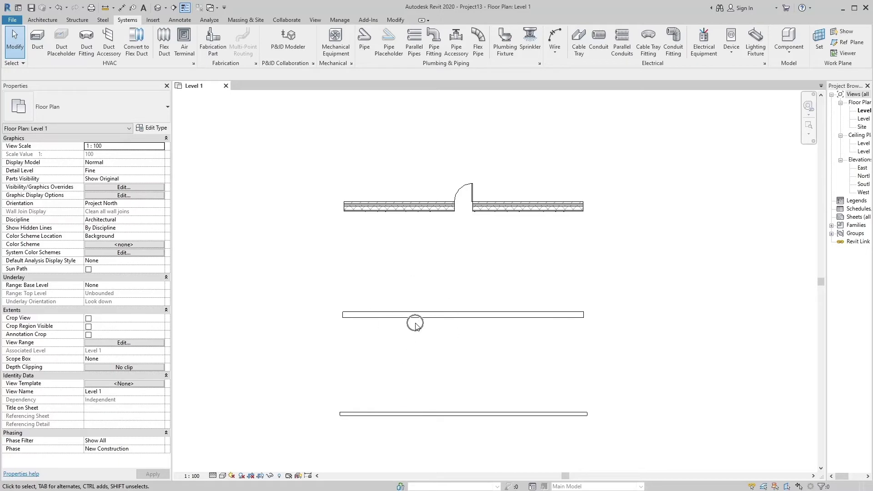
click(408, 221)
click(407, 221)
click(407, 221)
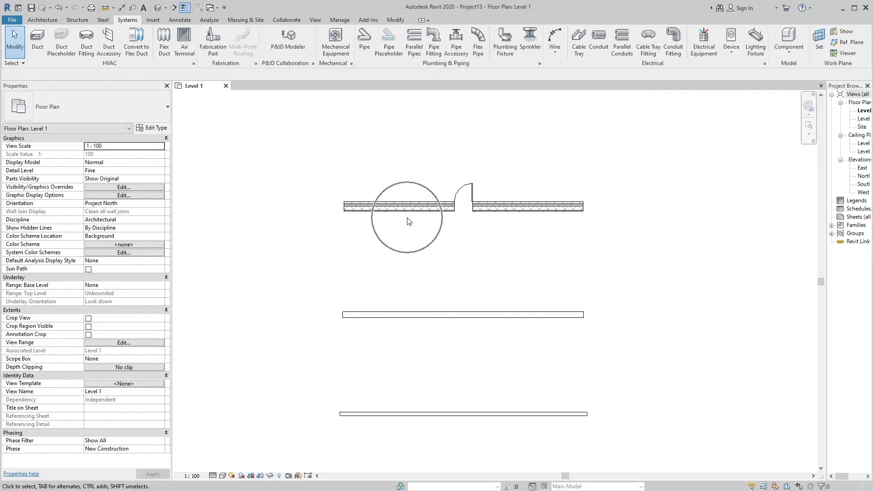
Set the plan to Medium detail, then back to Coarse so the walls show unhatched.
click(466, 220)
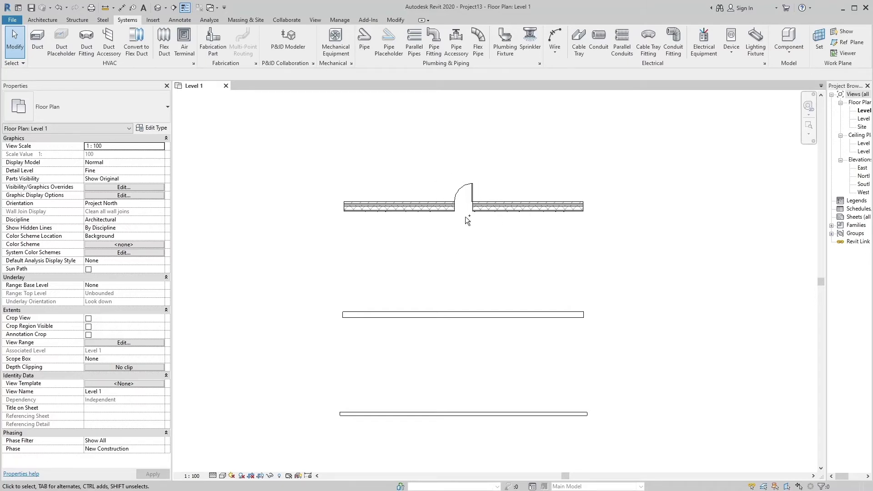
click(466, 221)
click(214, 482)
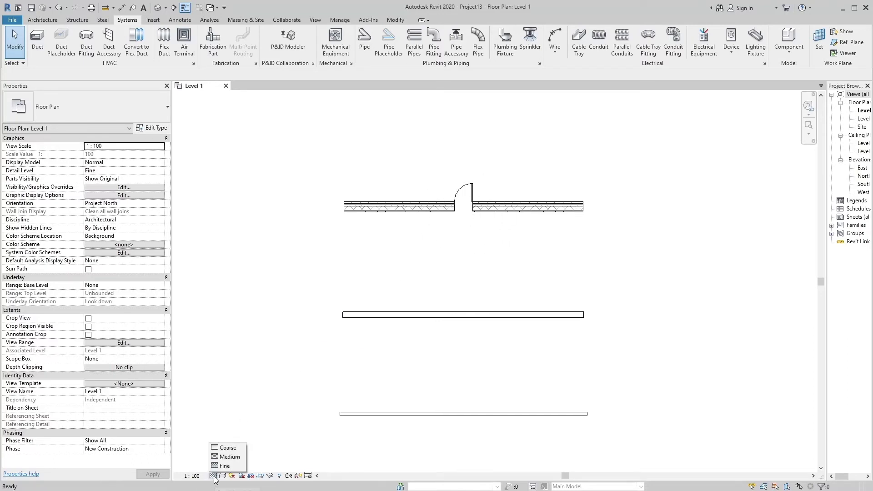
click(226, 457)
click(458, 230)
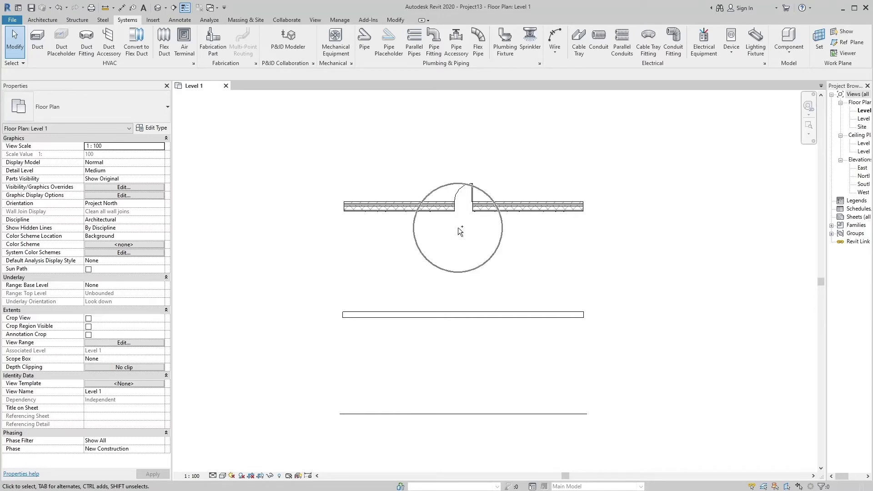
click(213, 476)
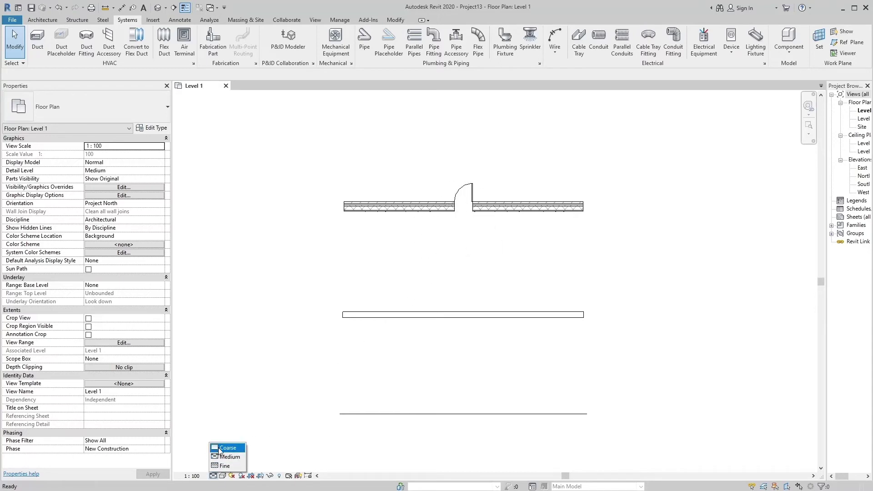
click(221, 449)
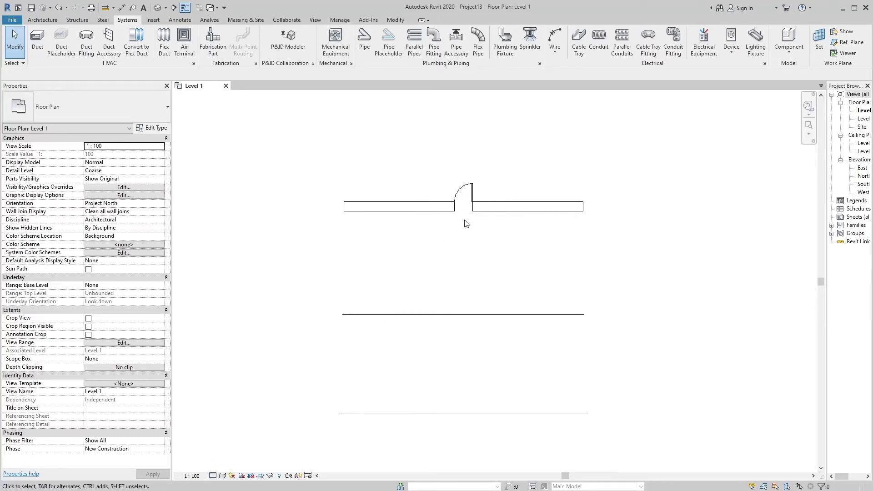
Edit the door's M_Single-Flush family and show its Ground floor plan view.
click(467, 192)
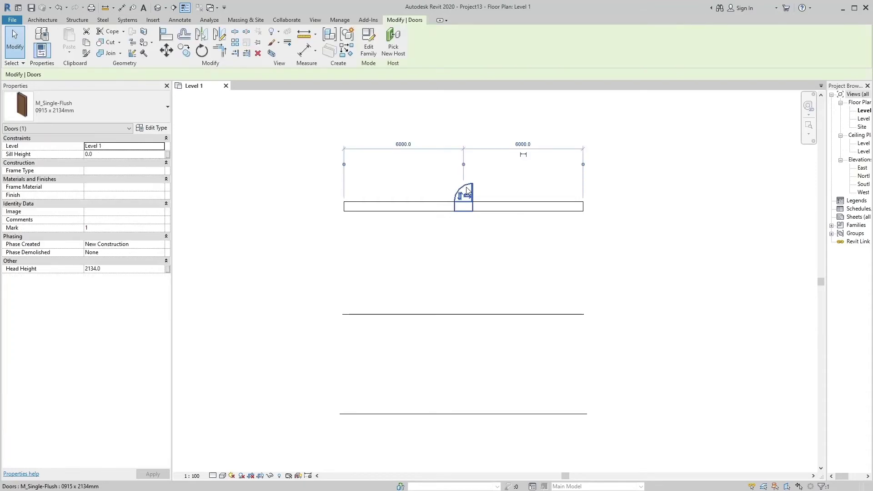
click(369, 48)
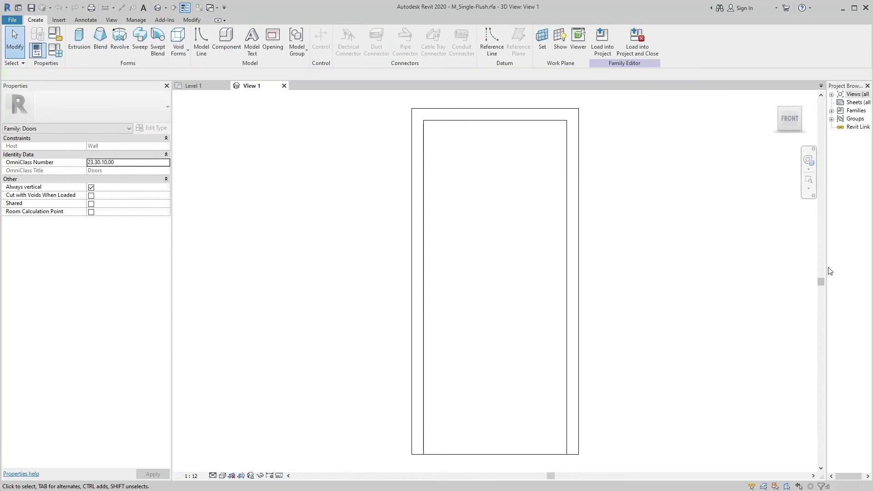
drag(827, 267, 771, 273)
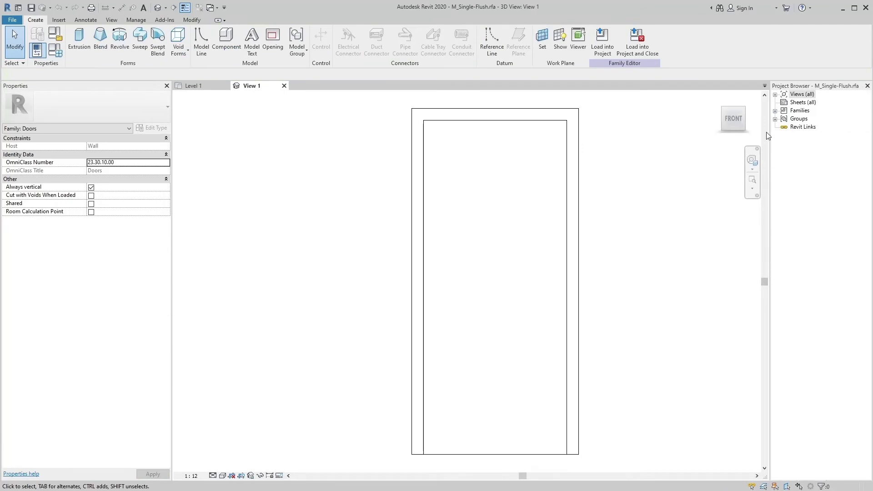
click(776, 95)
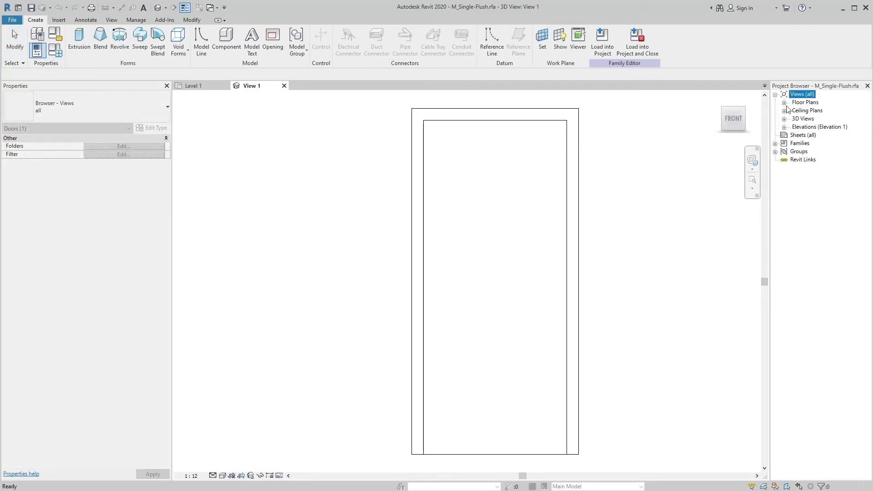
click(785, 103)
double_click(817, 110)
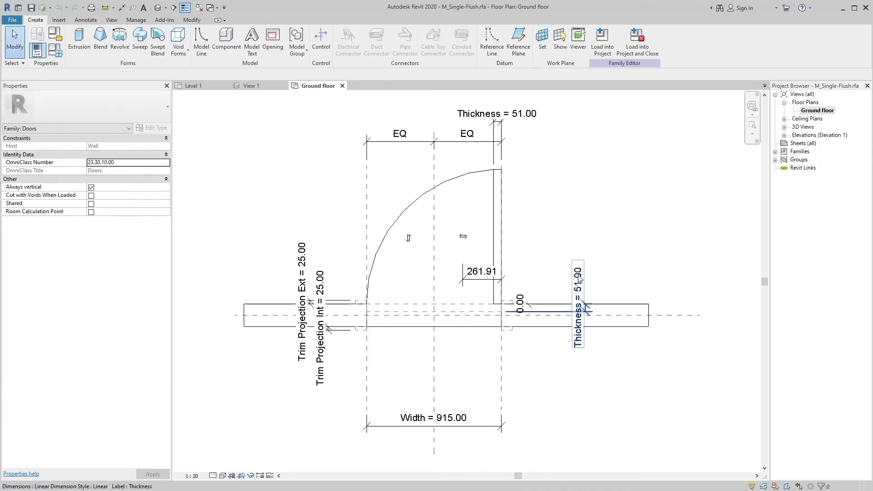
Make the swing arc visible only at Medium and Fine, then load the family into the project.
click(418, 206)
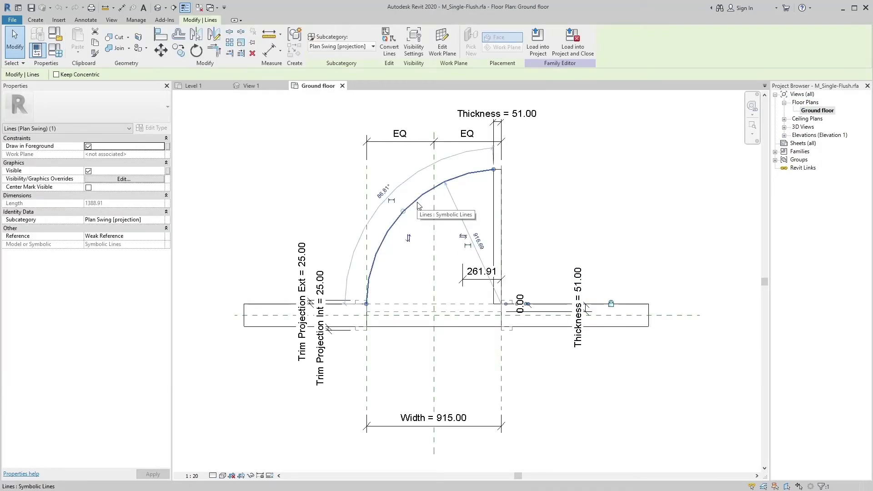
click(413, 46)
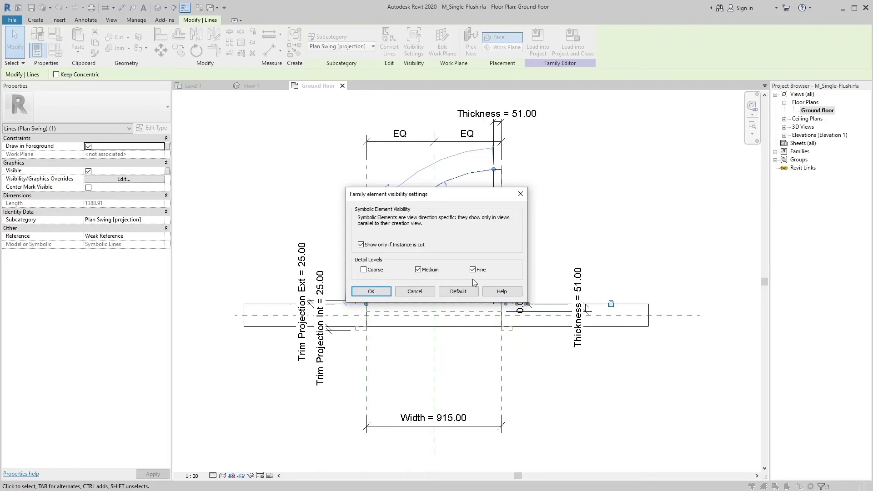
click(372, 292)
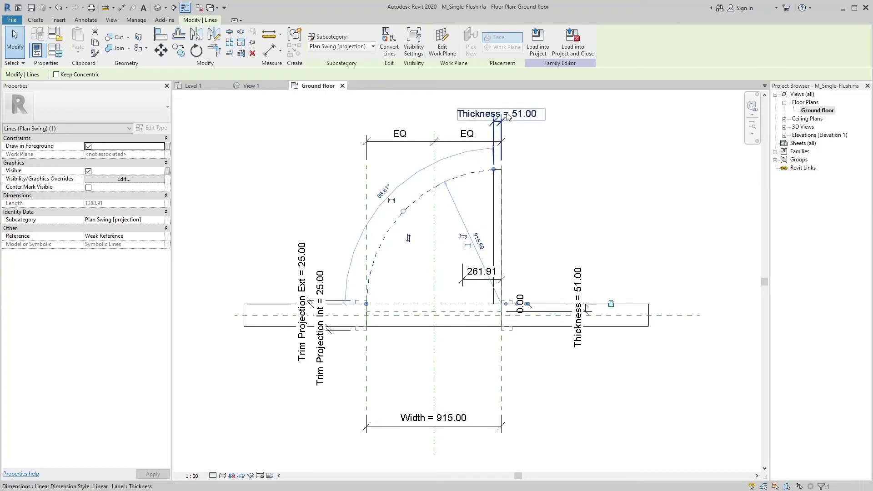
click(540, 53)
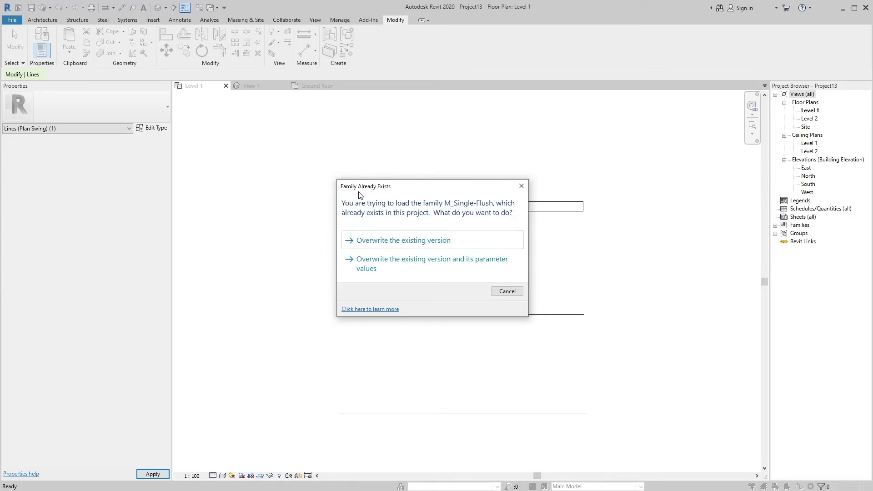
Choose 'Overwrite the existing version and its parameter values' for M_Single-Flush.
click(359, 196)
click(359, 196)
click(359, 196)
click(340, 240)
click(340, 243)
click(341, 242)
click(340, 261)
click(342, 261)
click(342, 261)
click(341, 259)
click(341, 262)
click(381, 263)
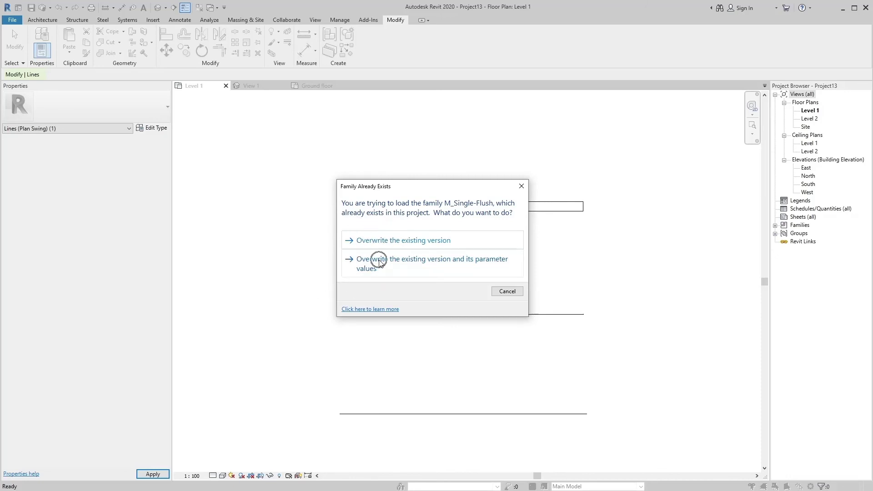
click(380, 264)
click(380, 263)
Confirm the overwrite, then raise the plan from Coarse to Medium and on to Fine detail.
click(380, 264)
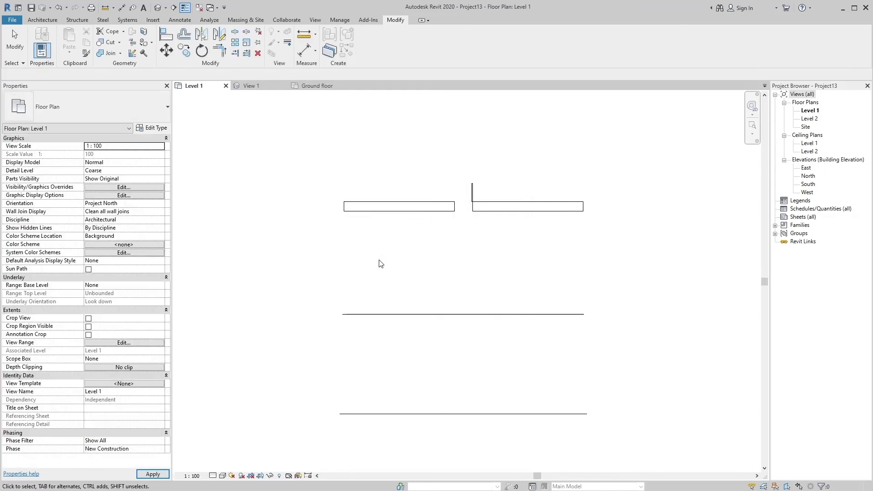
scroll(469, 228, up, 1)
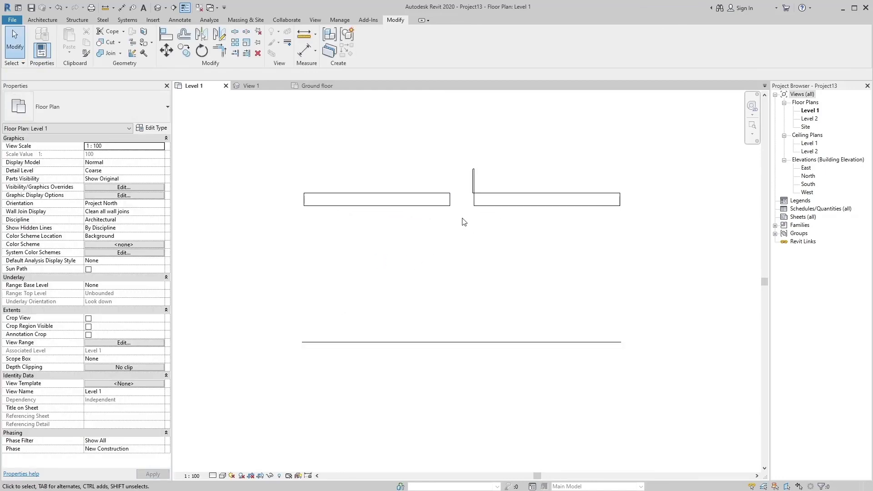
click(461, 222)
click(462, 222)
click(462, 221)
click(213, 476)
click(223, 456)
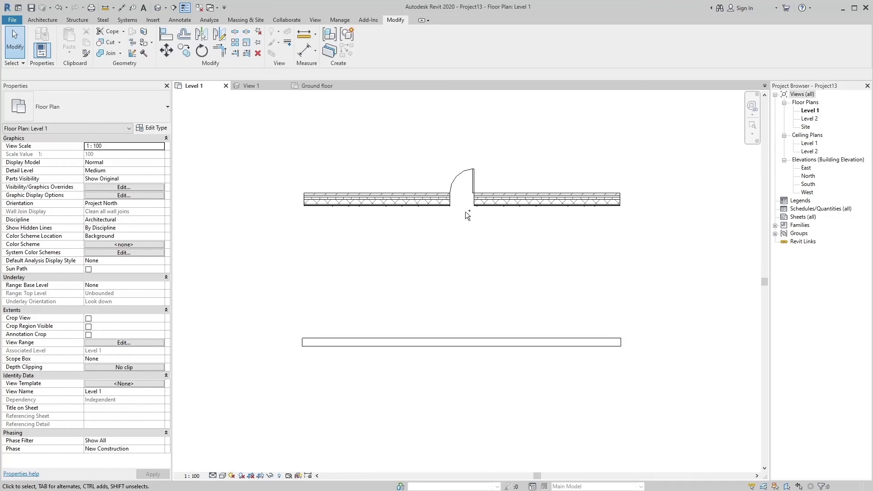
click(466, 212)
click(213, 475)
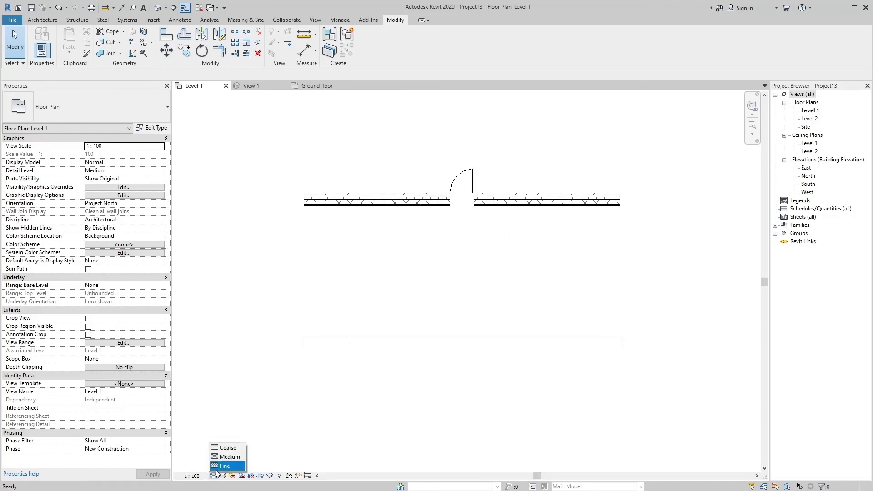
click(466, 218)
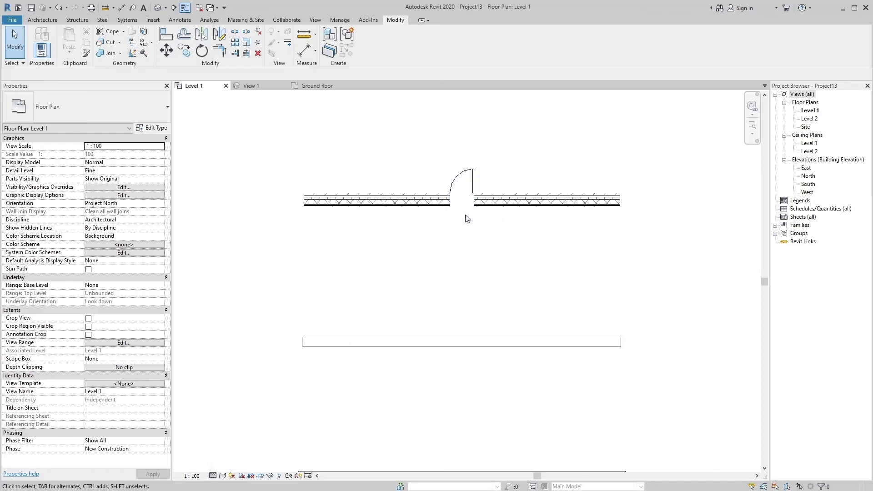